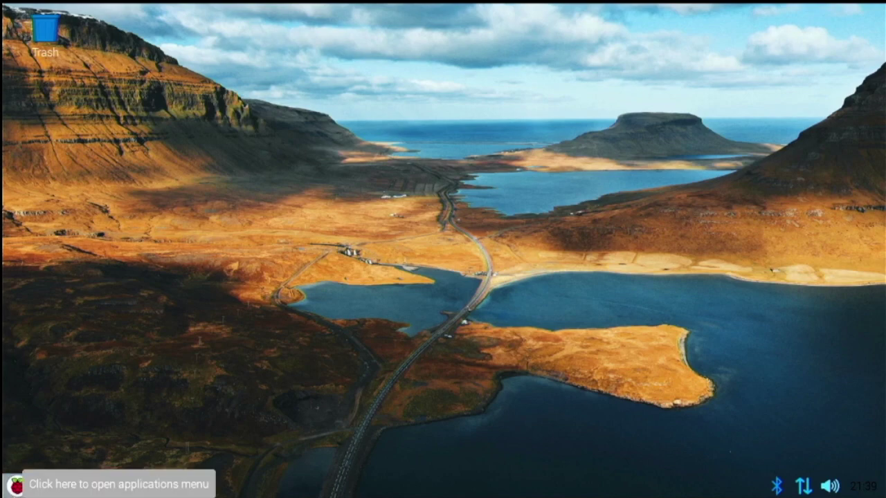
Step: Open a terminal and refresh the package lists with sudo apt update
left_click(102, 486)
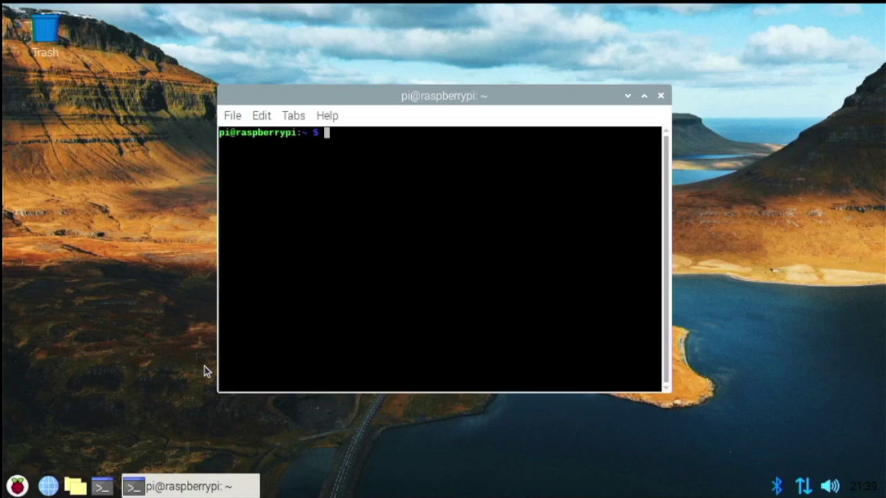
type("sudo apt up")
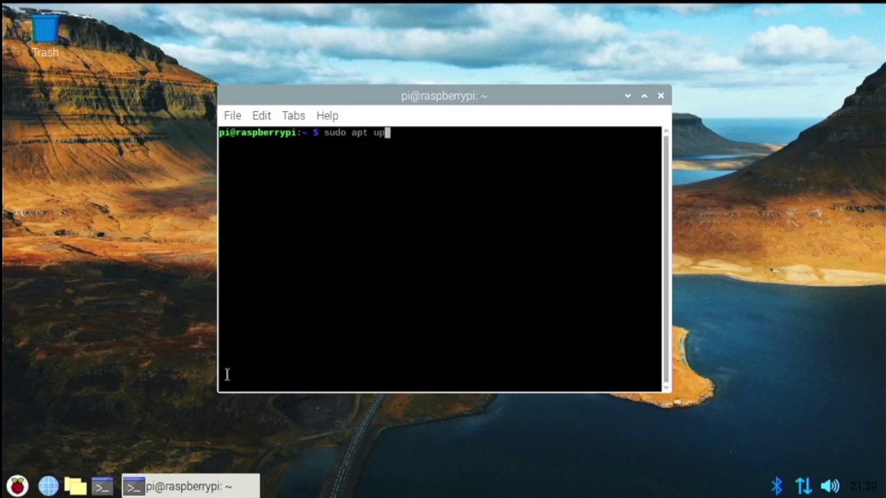
type("date")
key("Return")
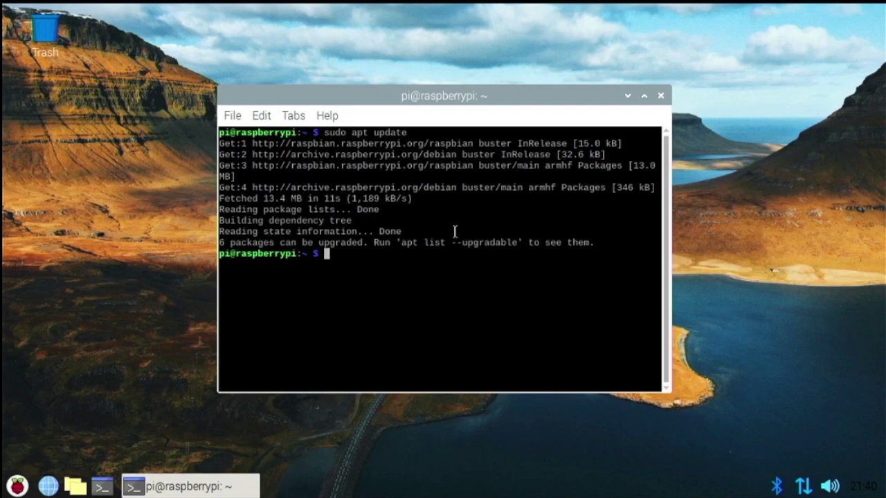
Step: Upgrade the six pending packages to 1.20201201-1 with sudo apt upgrade, confirming with y
key("Up")
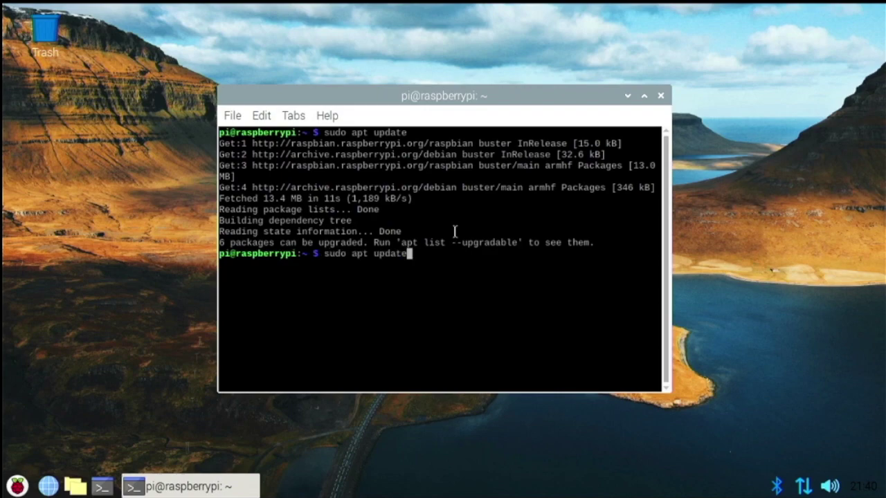
key("BackSpace")
key("BackSpace")
key("BackSpace")
key("BackSpace")
type("grade")
key("Return")
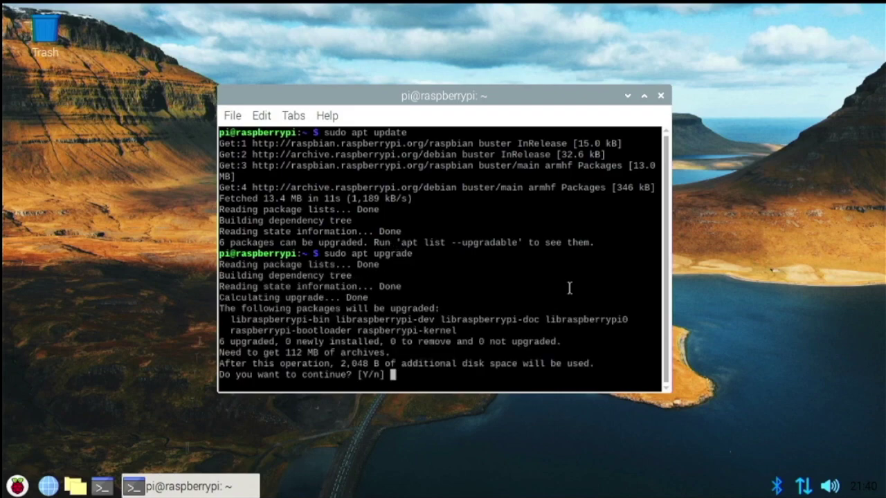
type("y")
key("Return")
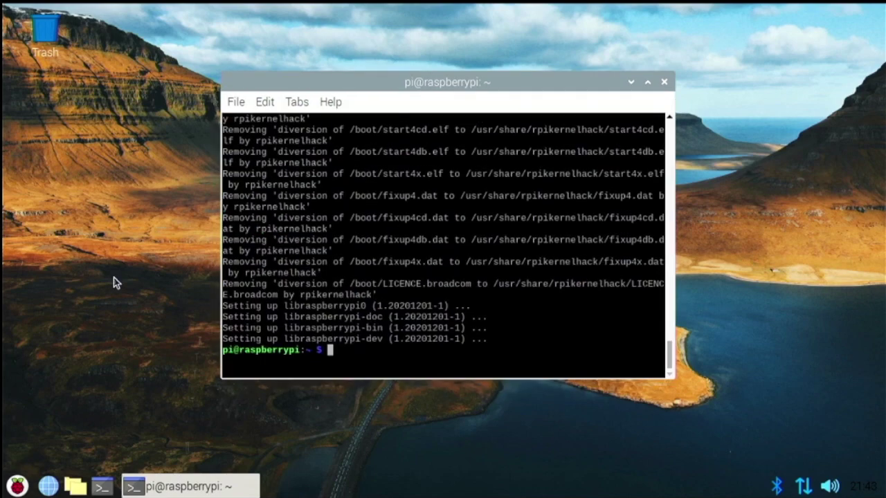
Step: Install snapd 2.37.4-1+rpi1 via sudo apt install snapd, confirming y for its dependencies
type("sudo apt ")
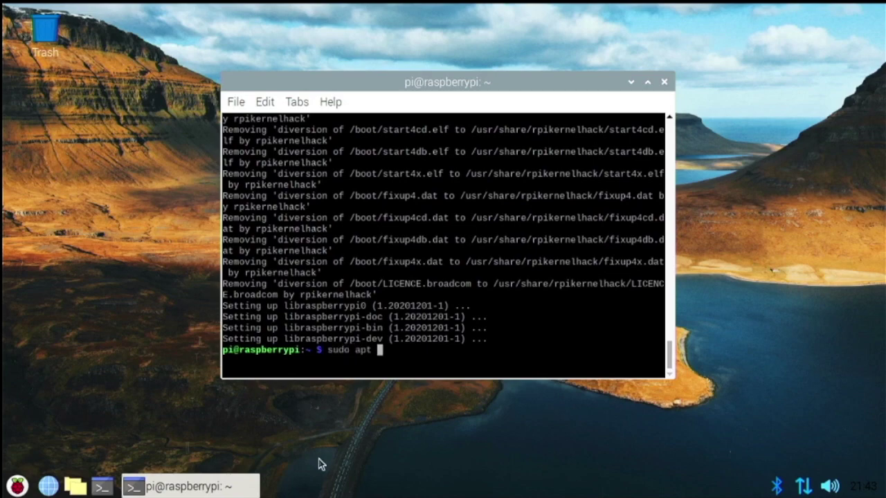
type("install snap")
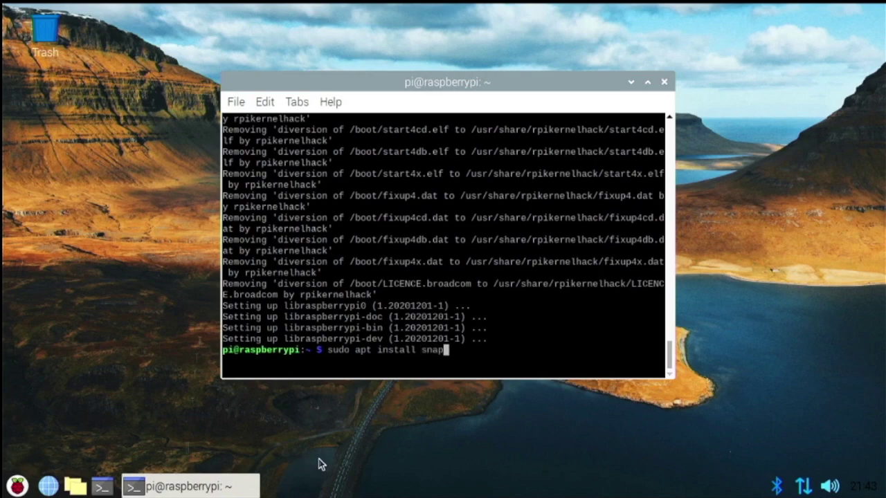
type("d")
key("Return")
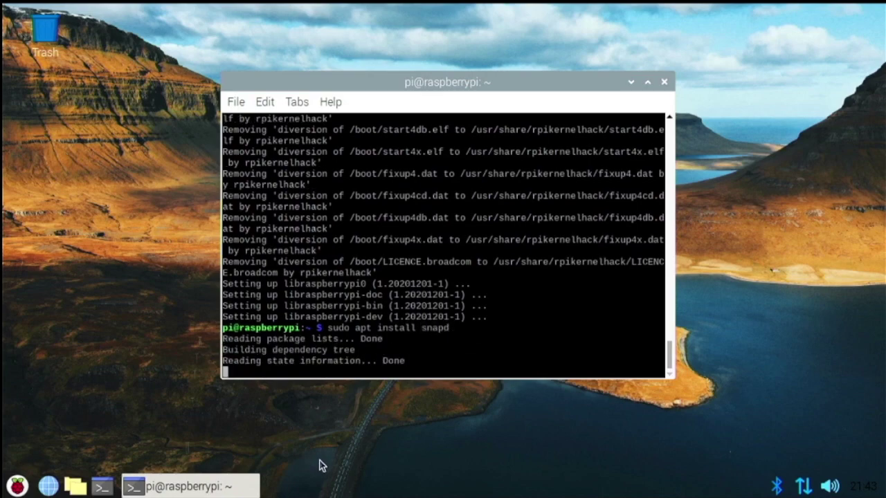
type("y")
key("Return")
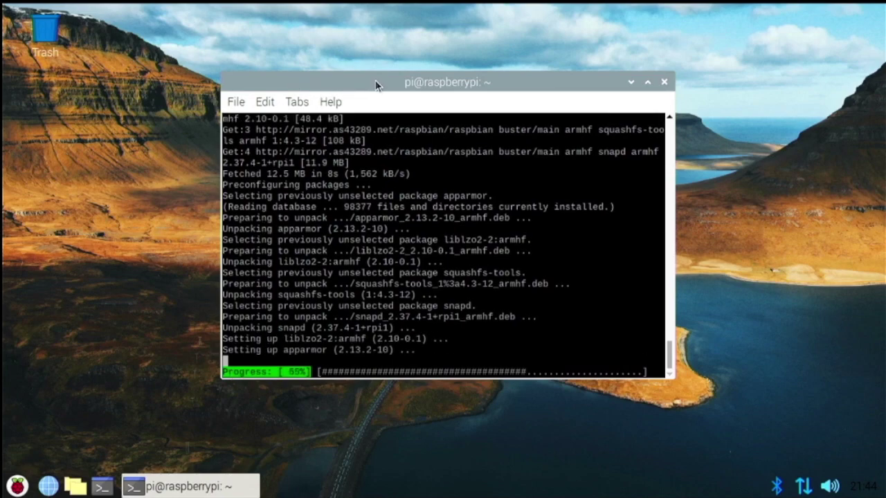
mouse_move(375, 81)
left_mouse_down()
mouse_move(415, 82)
mouse_move(361, 105)
mouse_move(367, 82)
left_mouse_up()
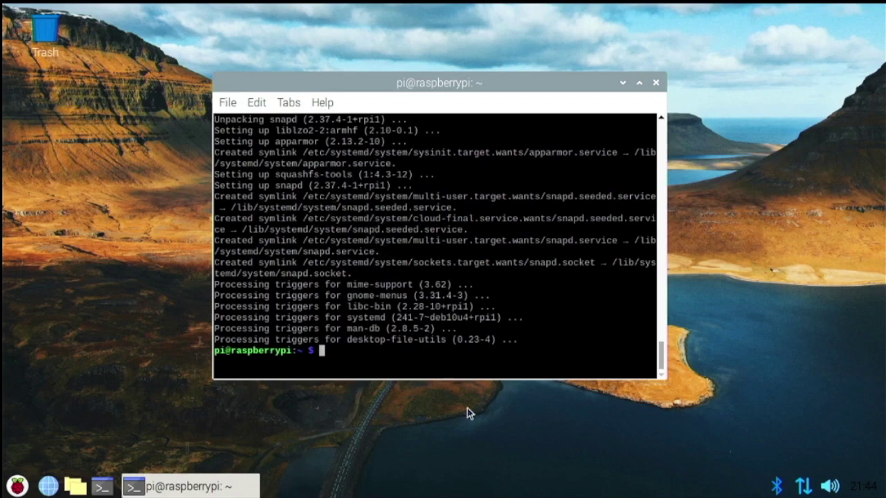
Step: Reboot the Pi with sudo reboot now, then reopen LXTerminal once the desktop returns
type("sudo reboot")
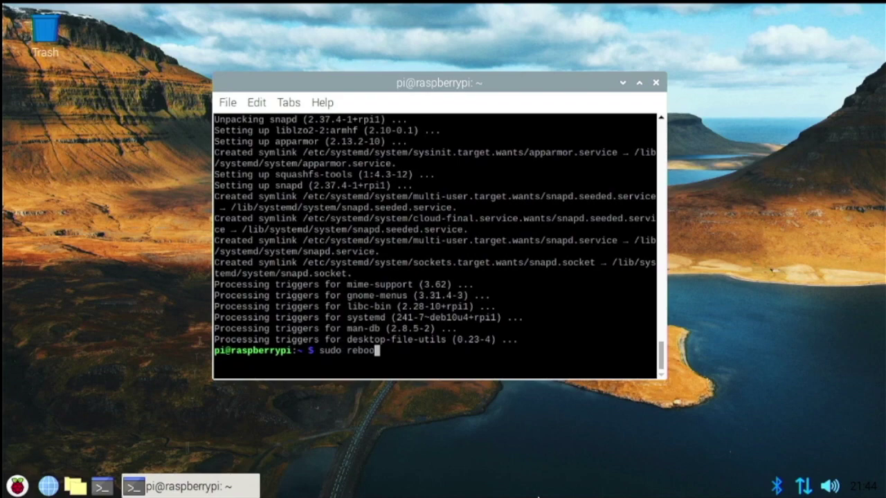
type(" now")
key("Return")
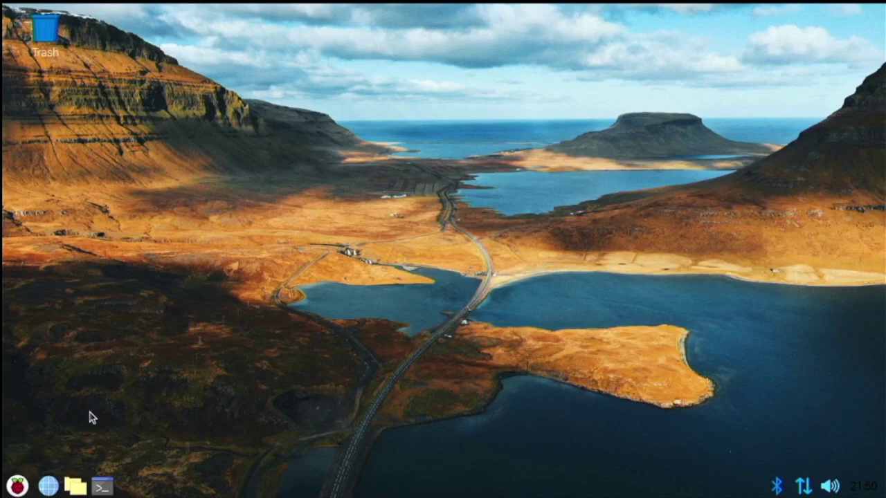
left_click(102, 487)
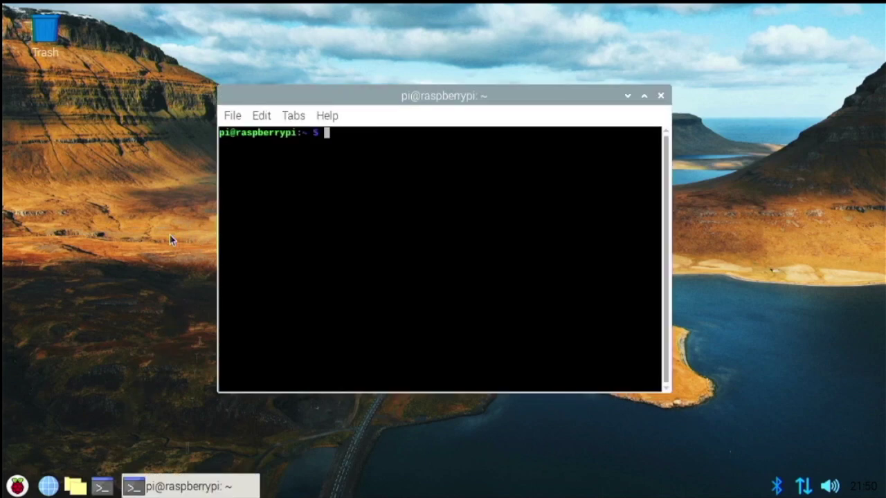
Step: Install teams-for-linux 1.0.5 with sudo snap install teams-for-linux, then check the applications menu
type("sudo snap ")
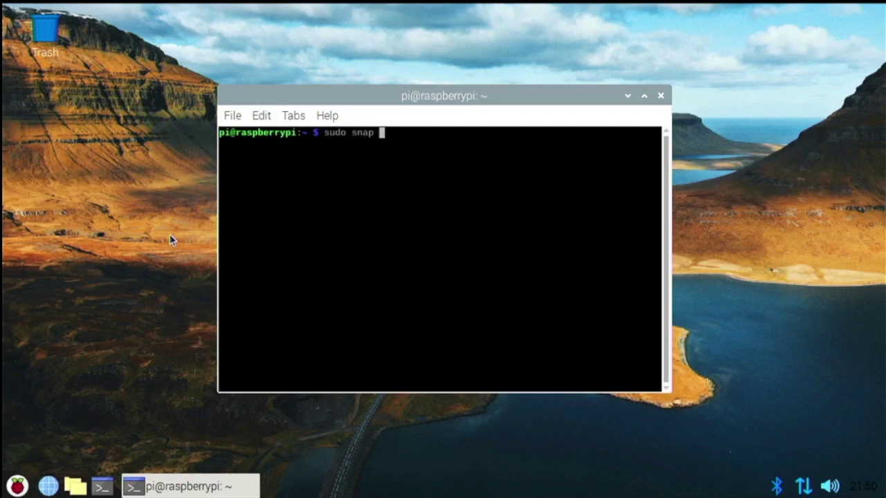
type("install t")
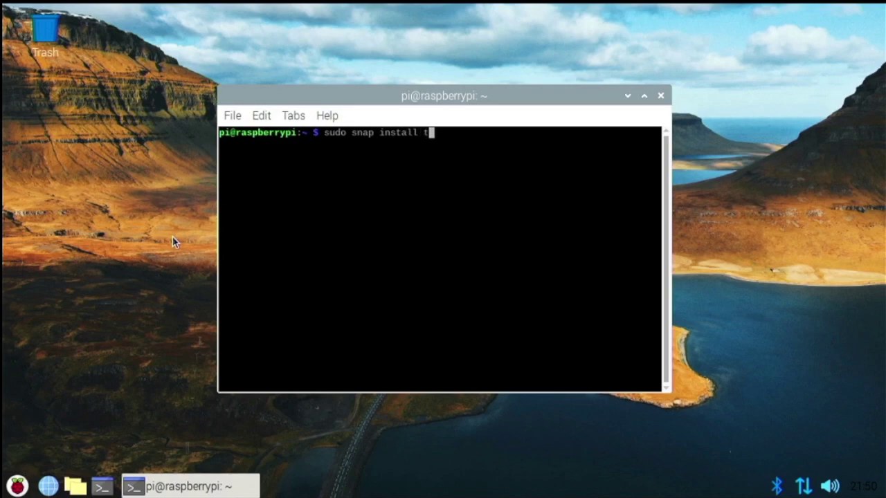
type("eams-for-linux")
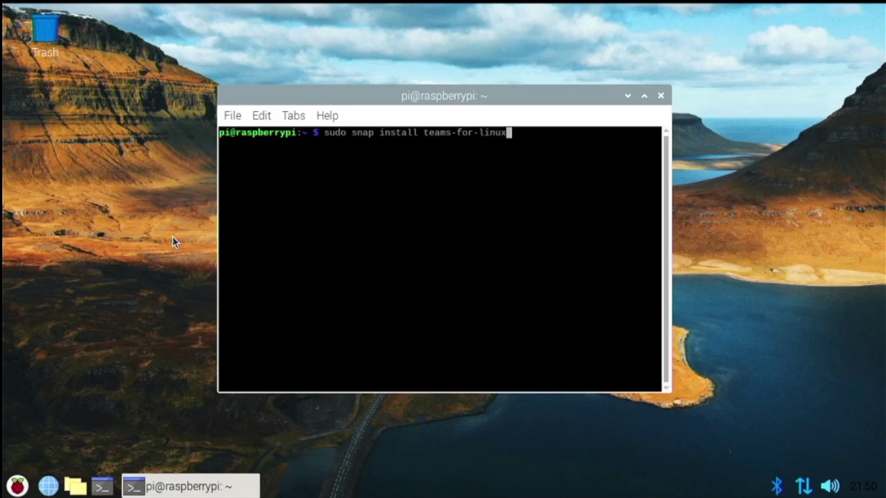
key("Return")
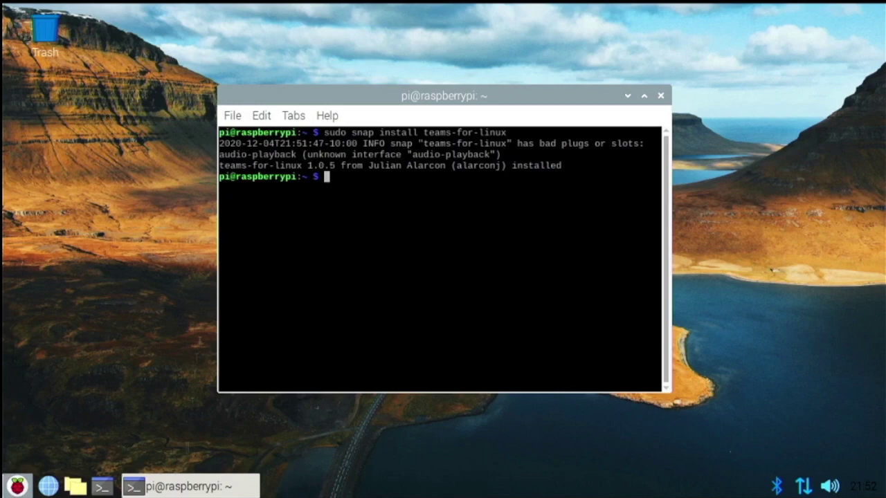
left_click(17, 486)
mouse_move(94, 306)
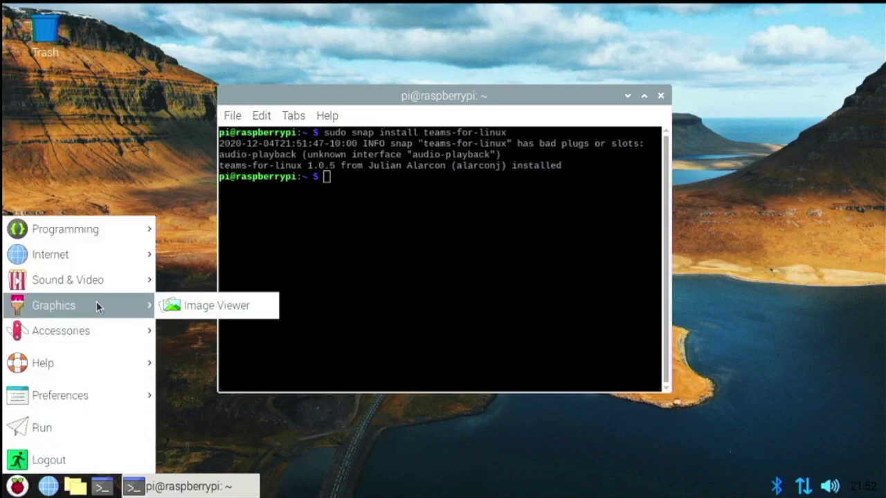
left_click(402, 252)
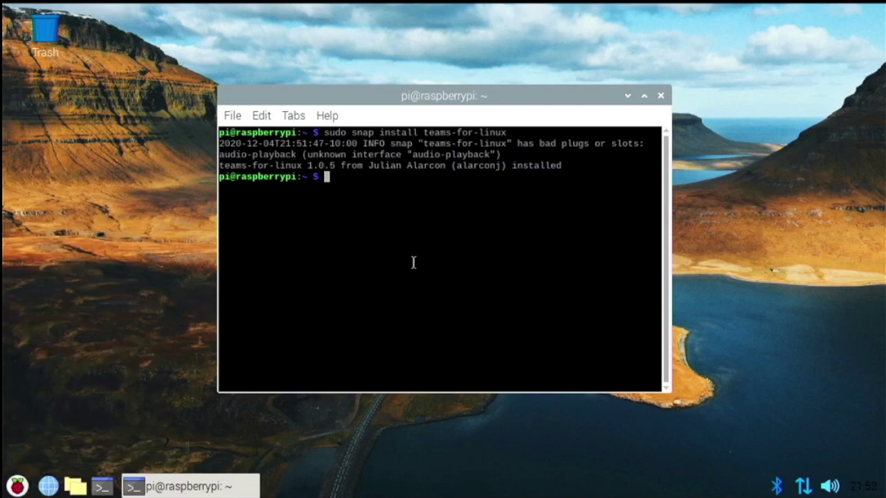
Step: Run teams-for-linux at the prompt to bring up the Microsoft sign-in page
type("teams-for-linux")
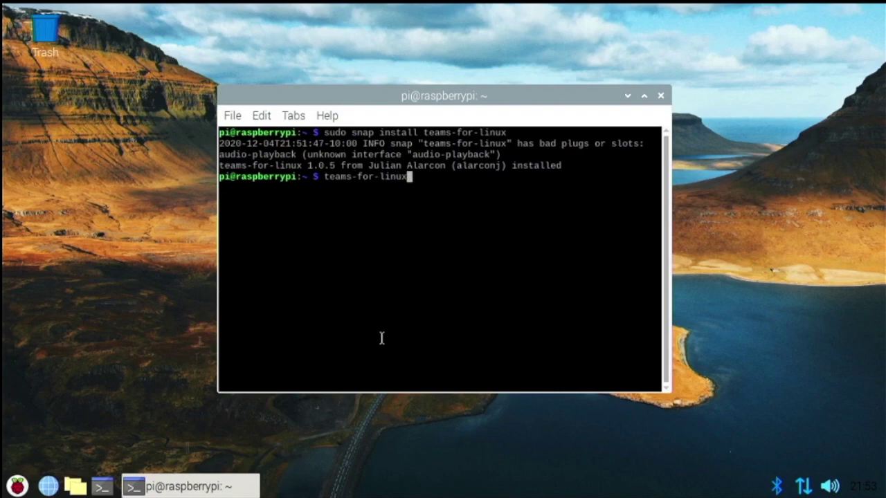
key("Return")
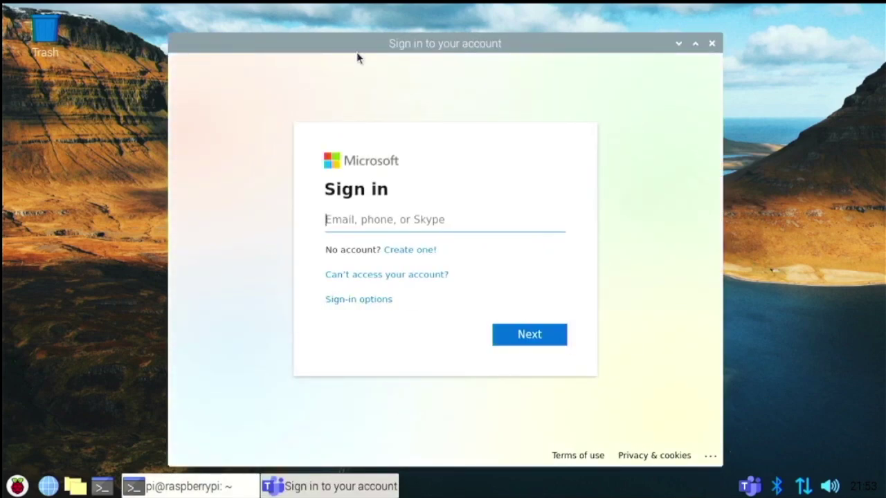
Step: Quit Teams for Linux from its tray icon menu and close the LXTerminal window
left_click_drag(365, 39, 306, 48)
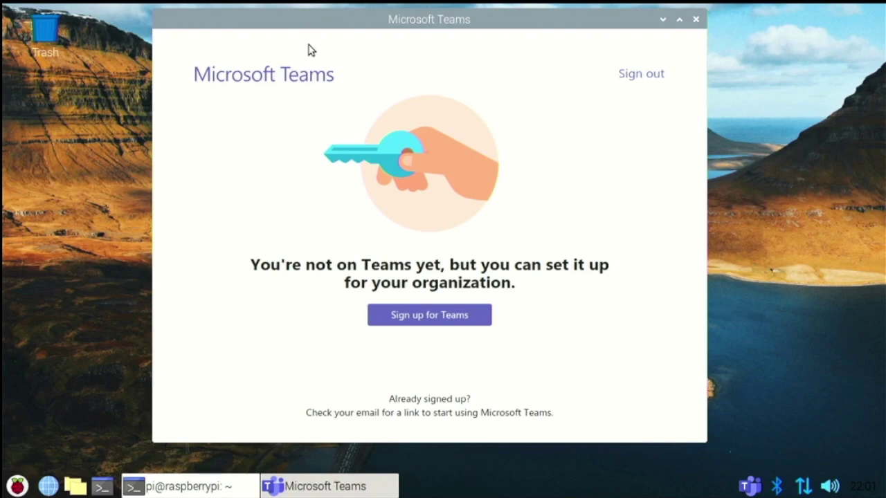
mouse_move(296, 26)
left_mouse_down()
mouse_move(336, 70)
mouse_move(312, 31)
left_mouse_up()
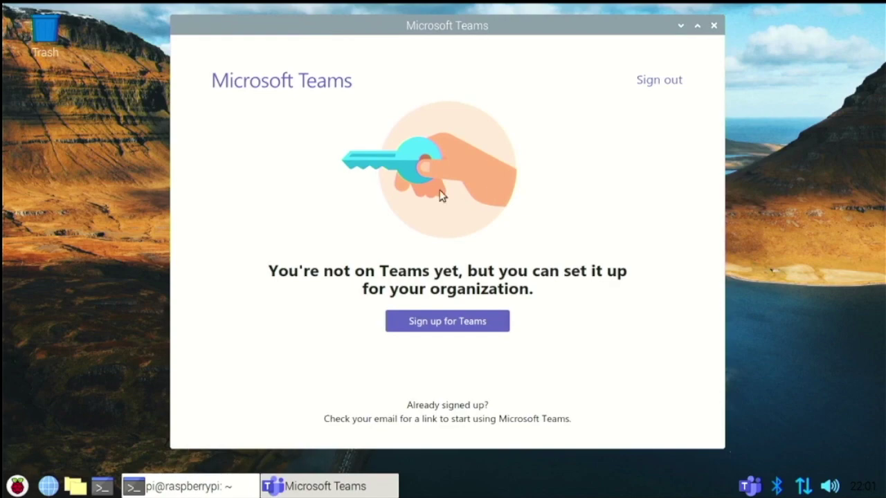
left_click(204, 487)
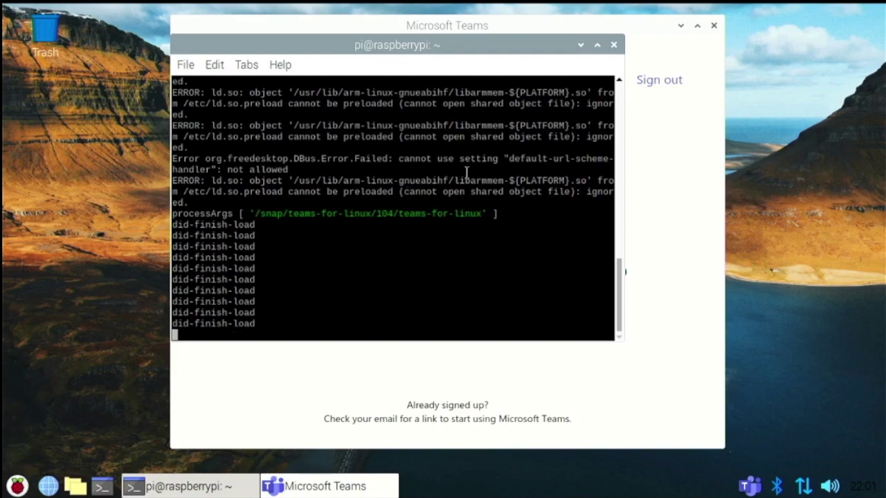
left_click(686, 270)
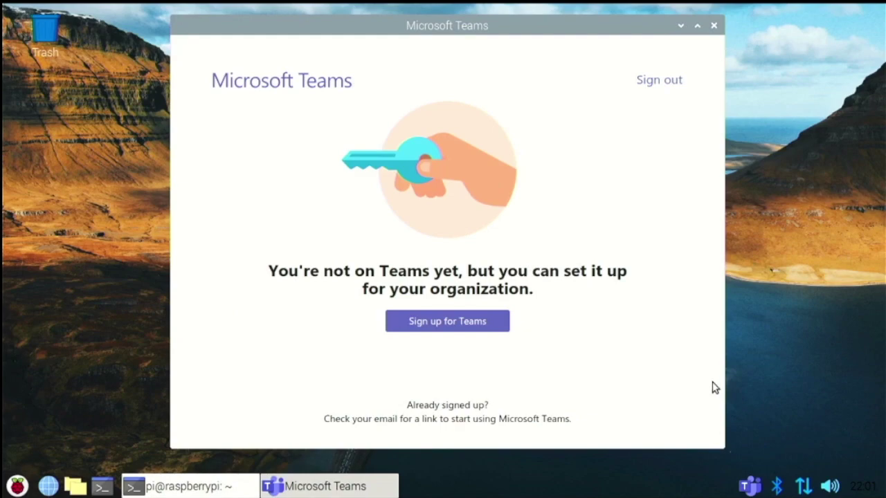
right_click(748, 487)
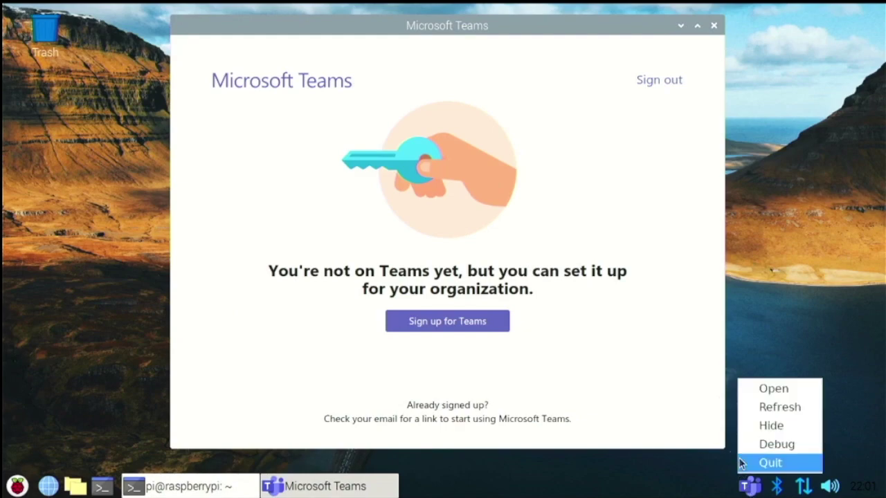
left_click(742, 462)
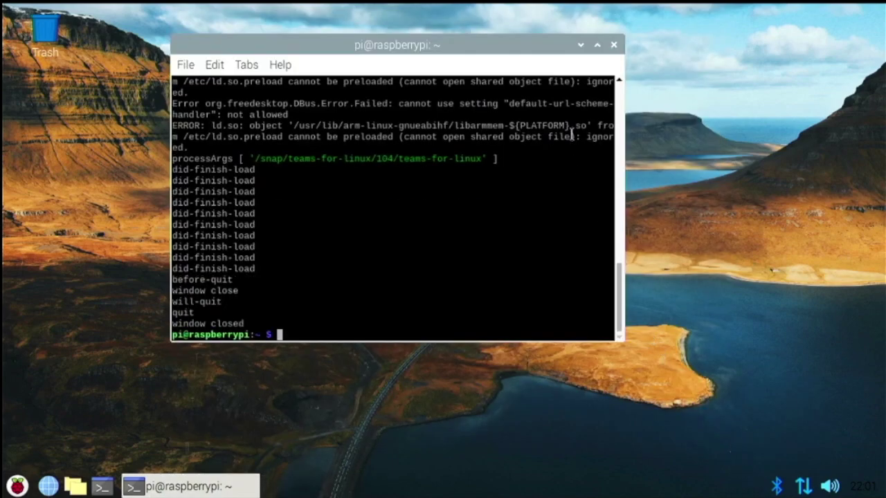
left_click_drag(432, 181, 390, 269)
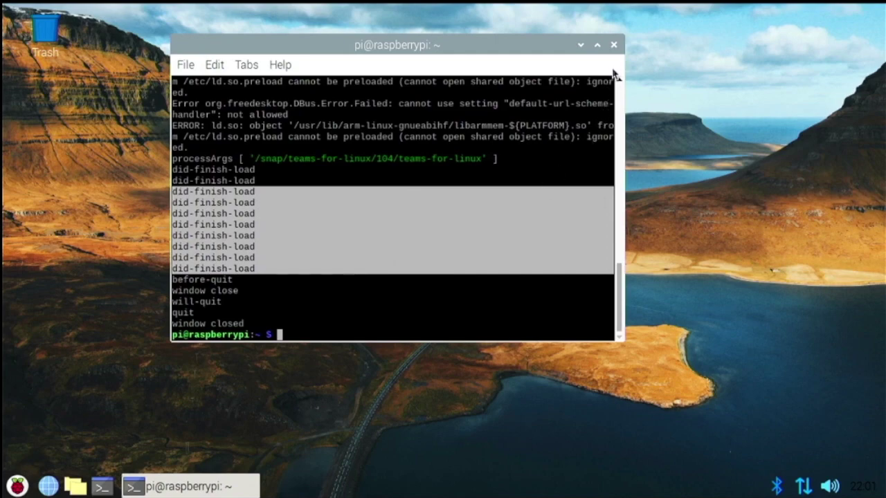
left_click(613, 44)
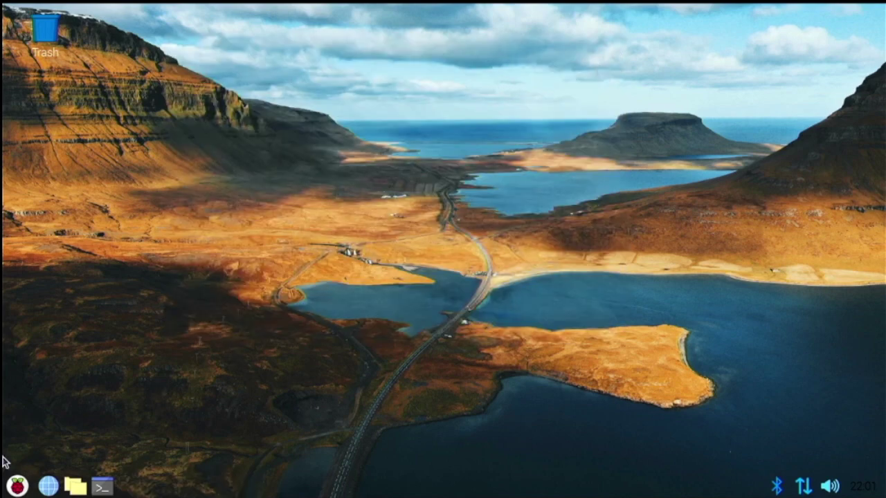
Step: In Main Menu Editor, add an Internet item named Teams with command teams-for-linux
left_click(17, 486)
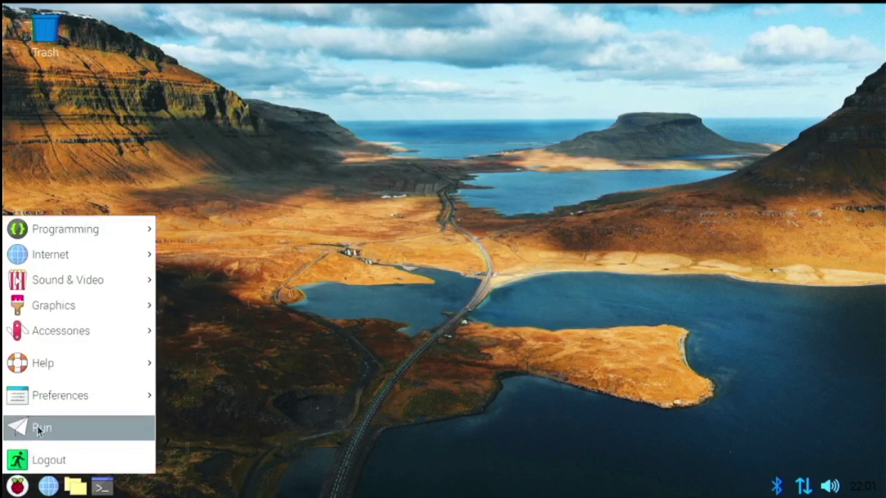
mouse_move(60, 393)
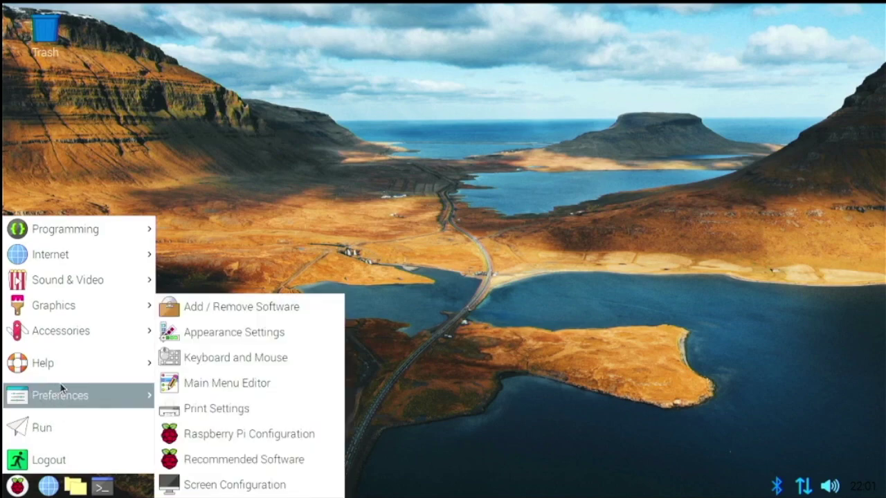
left_click(190, 382)
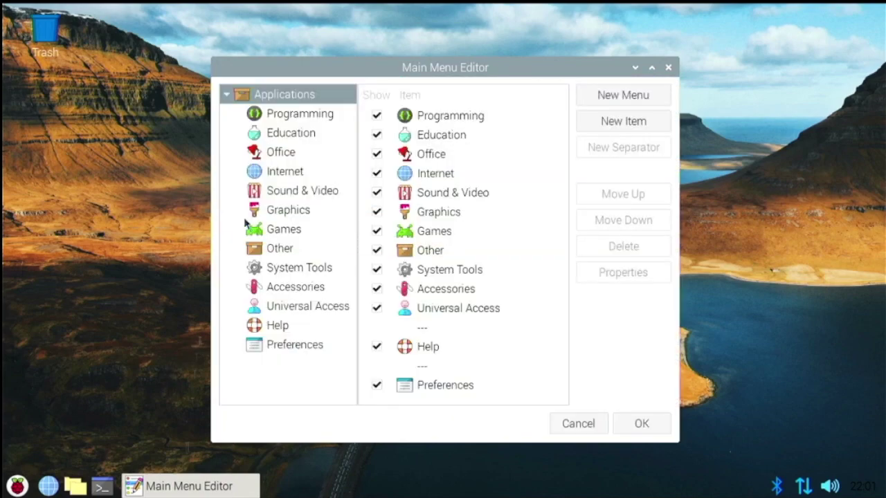
left_click(280, 178)
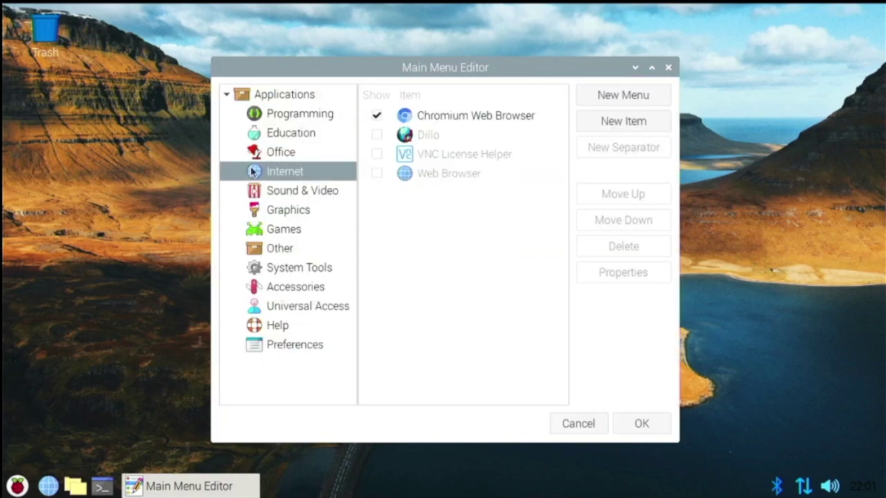
left_click(595, 122)
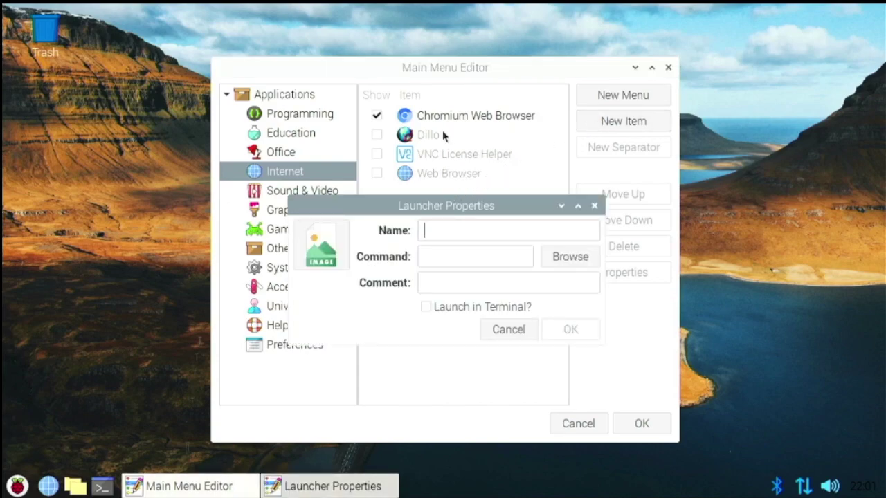
type("Teams")
type("team")
type("s-for")
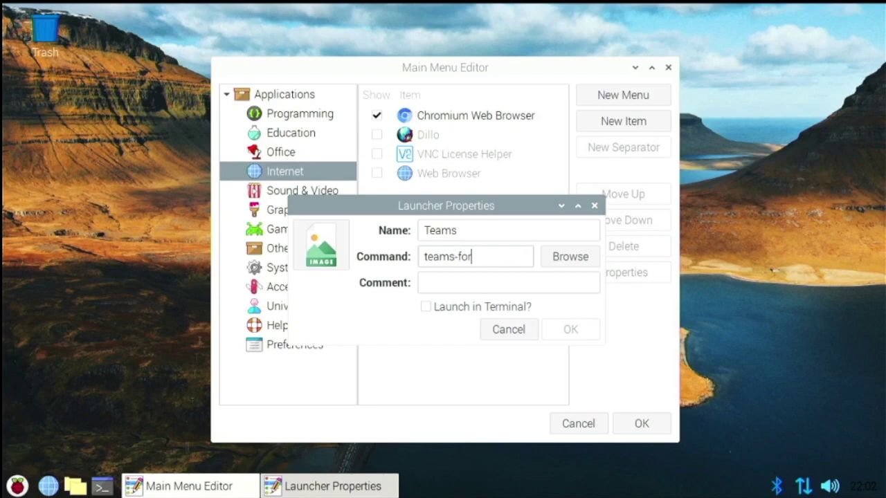
type("-linux")
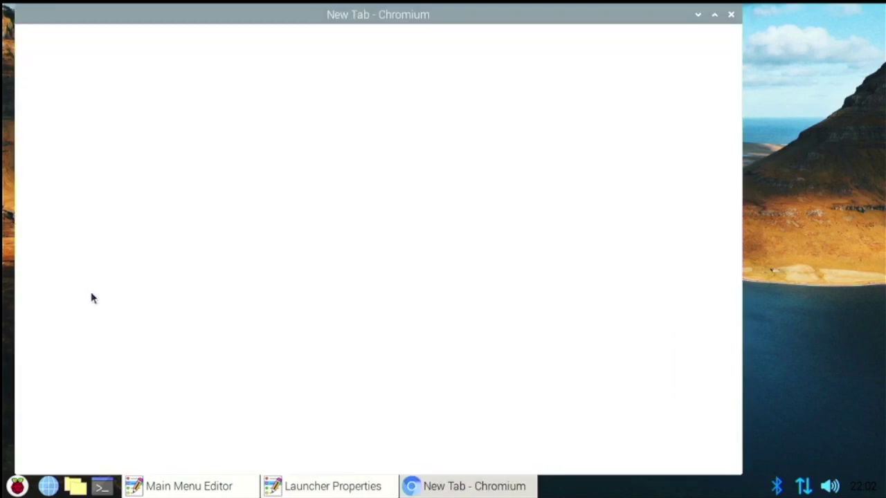
Step: Search Google Images for 'teams icon' and save the Flaticon Teams logo as download.png
type("te")
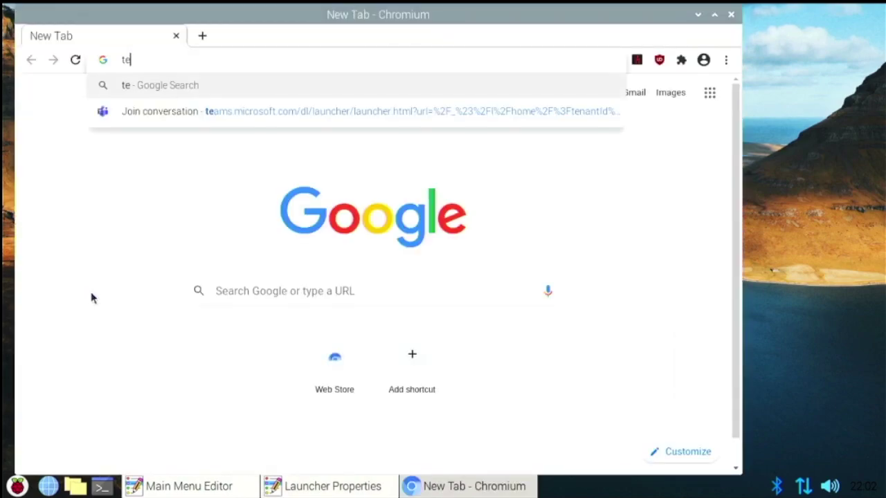
type("ams icon")
key("Return")
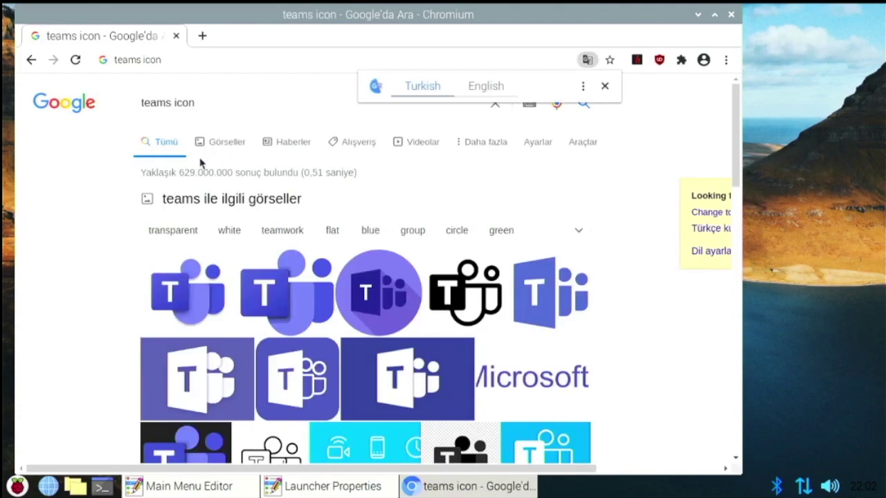
left_click(211, 141)
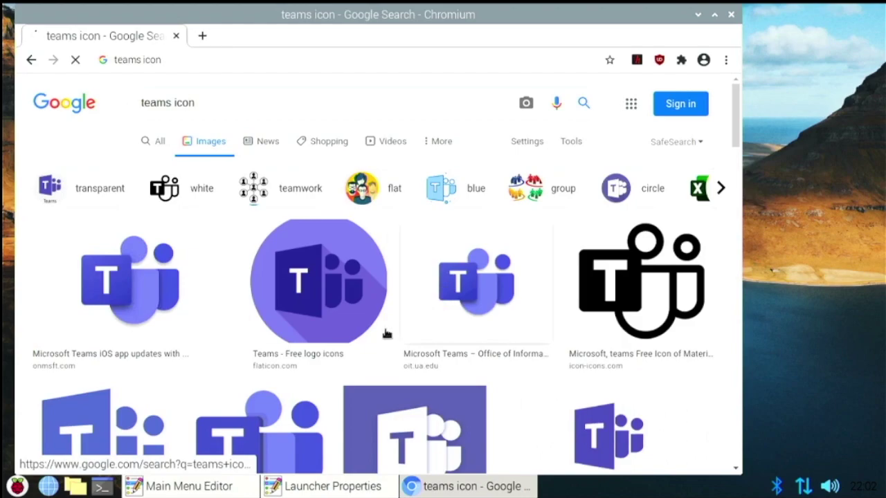
left_click(355, 284)
right_click(555, 284)
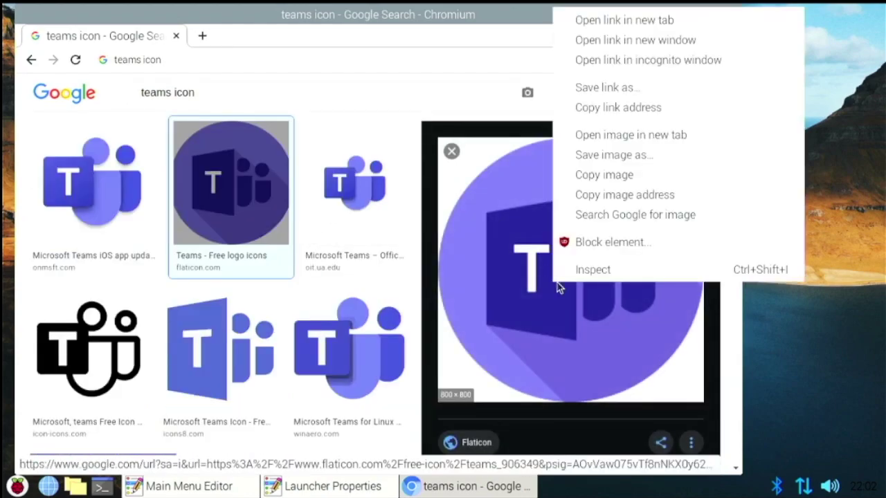
left_click(603, 157)
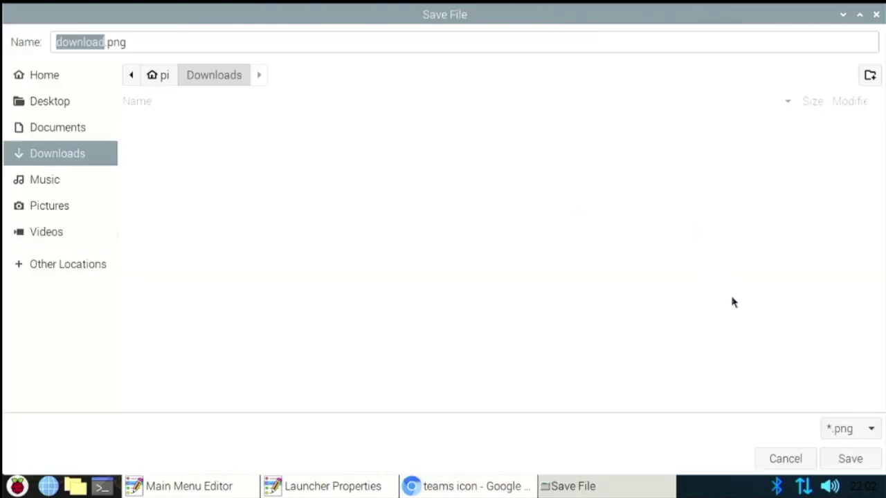
left_click(873, 456)
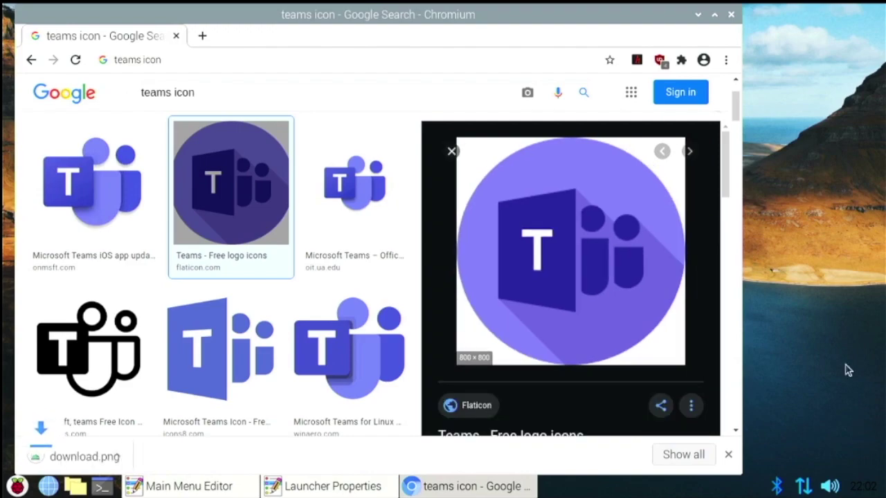
Step: Set download.png as the Teams launcher icon and save the Main Menu Editor changes
left_click(730, 15)
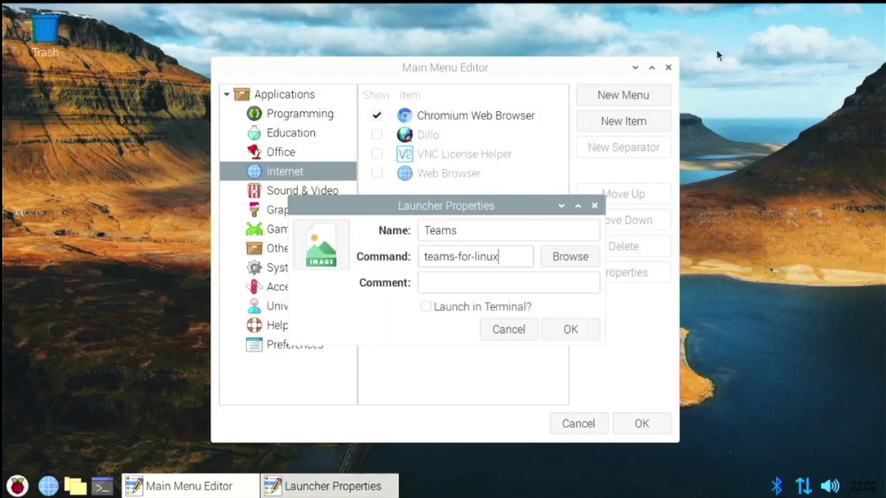
left_click(325, 249)
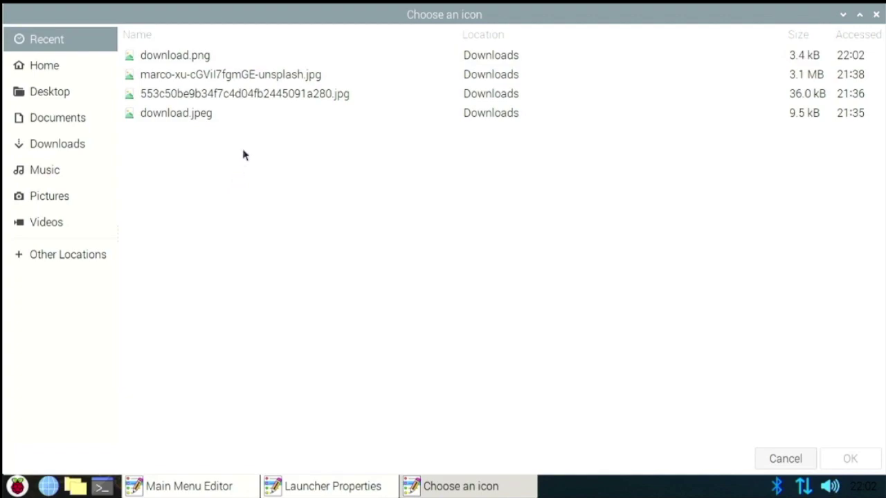
left_click(252, 119)
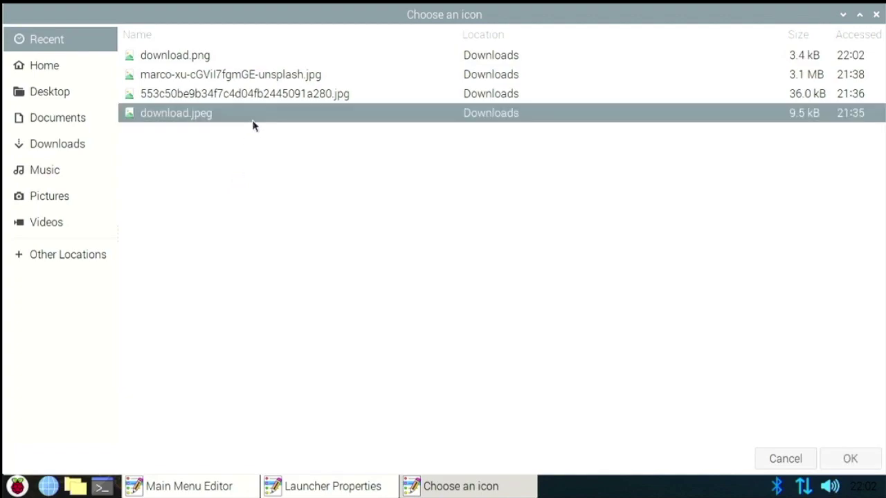
double_click(287, 57)
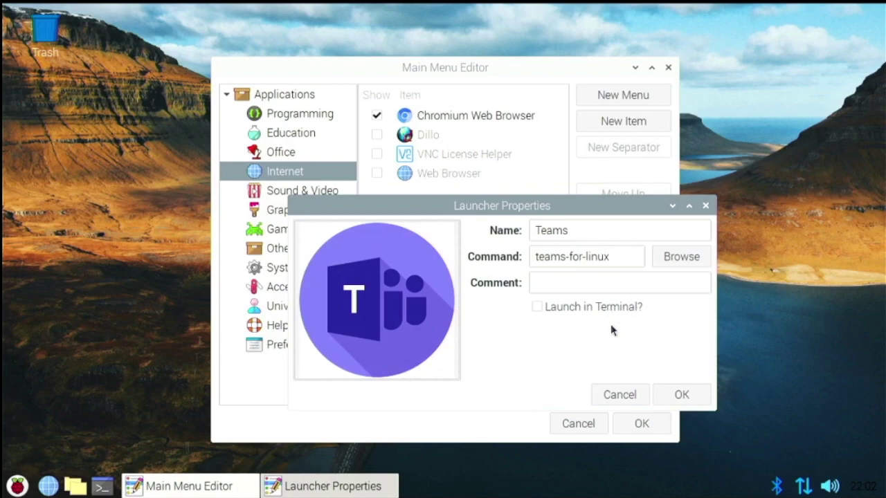
left_click(690, 392)
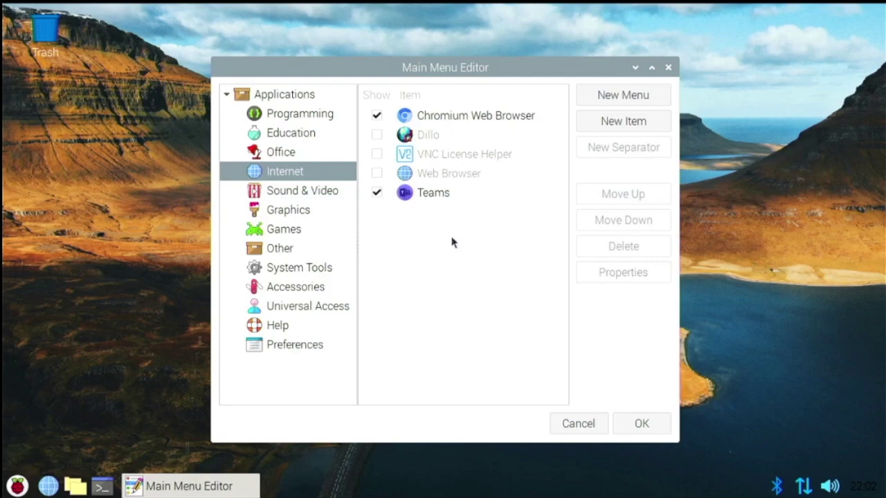
left_click(448, 200)
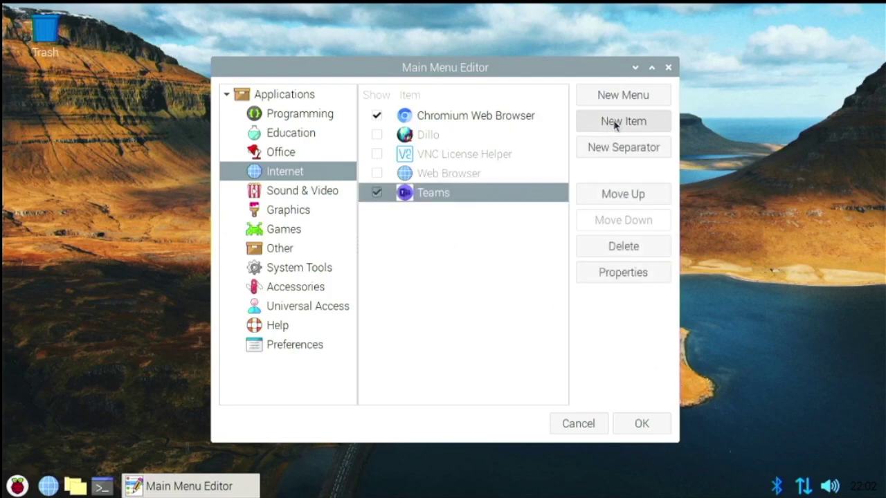
left_click(637, 422)
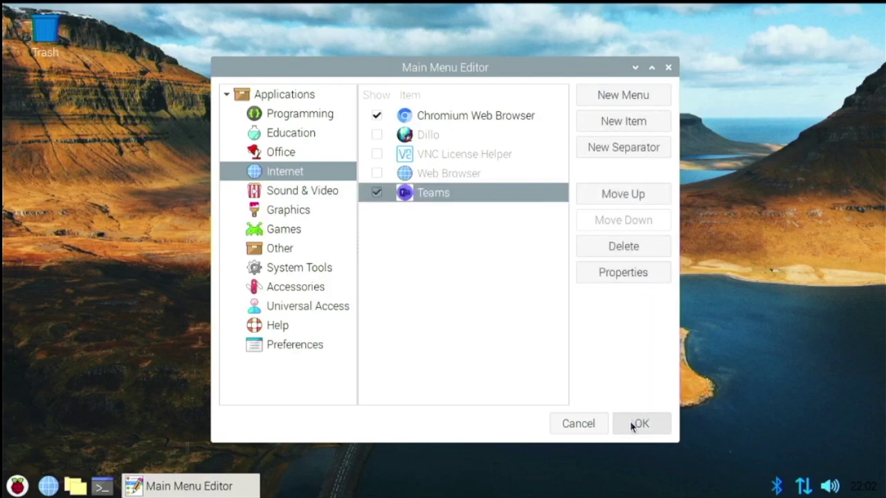
Step: Launch Teams from the Raspberry menu's Internet > Teams entry
left_click(18, 486)
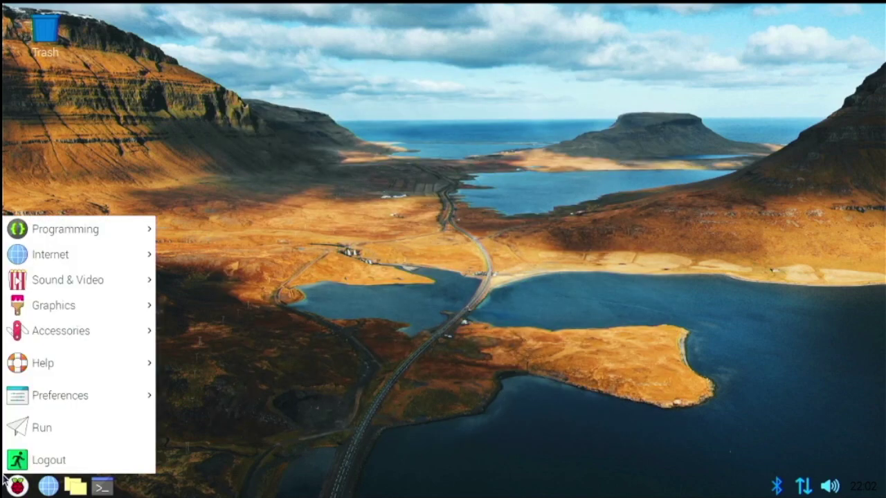
mouse_move(105, 259)
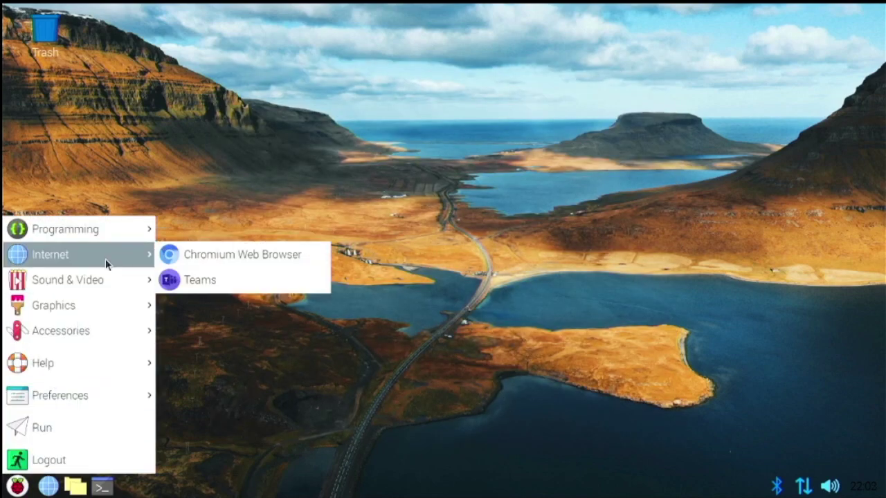
left_click(203, 282)
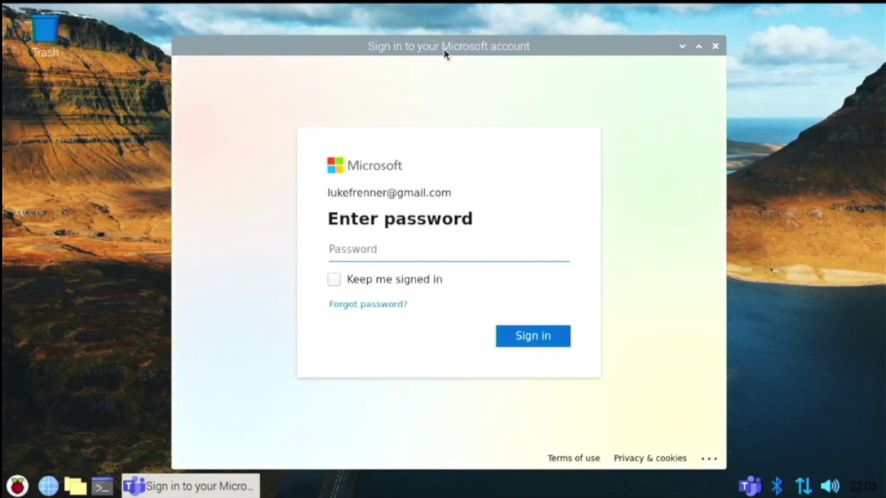
Step: Stretch the Microsoft sign-in window up to the screen top and nudge it slightly left
left_click_drag(443, 35, 424, 12)
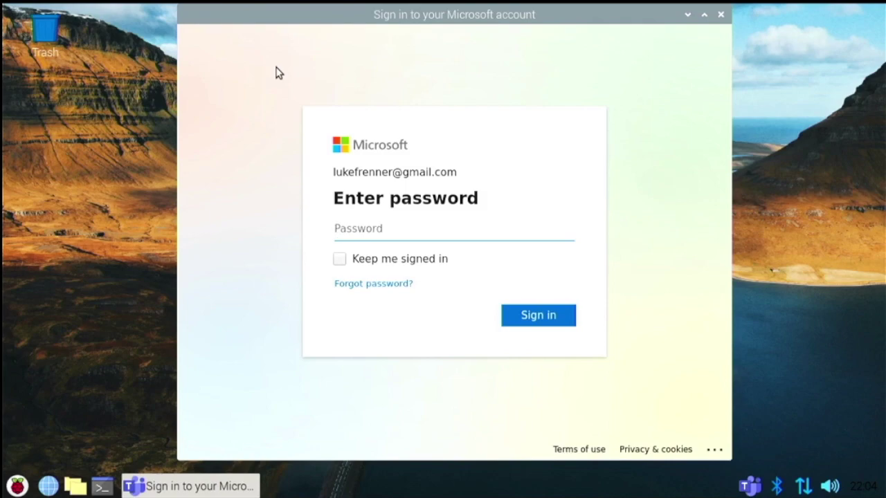
mouse_move(279, 19)
left_mouse_down()
mouse_move(295, 70)
mouse_move(256, 35)
mouse_move(268, 21)
left_mouse_up()
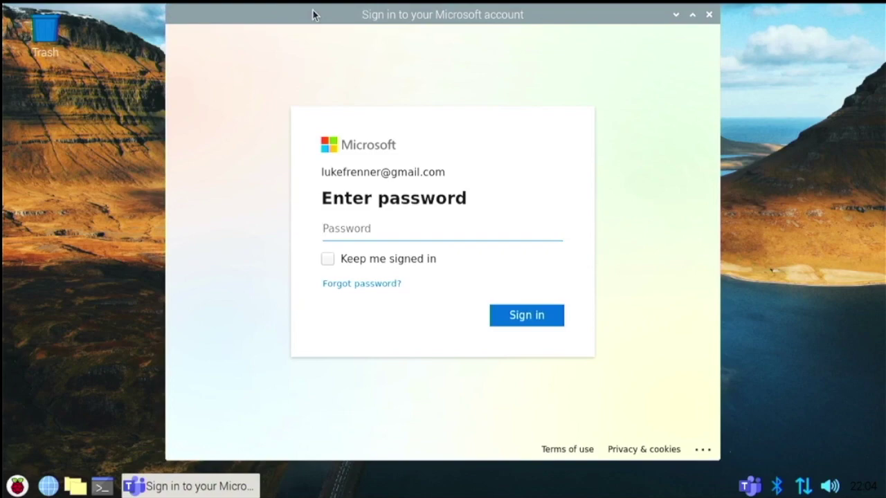